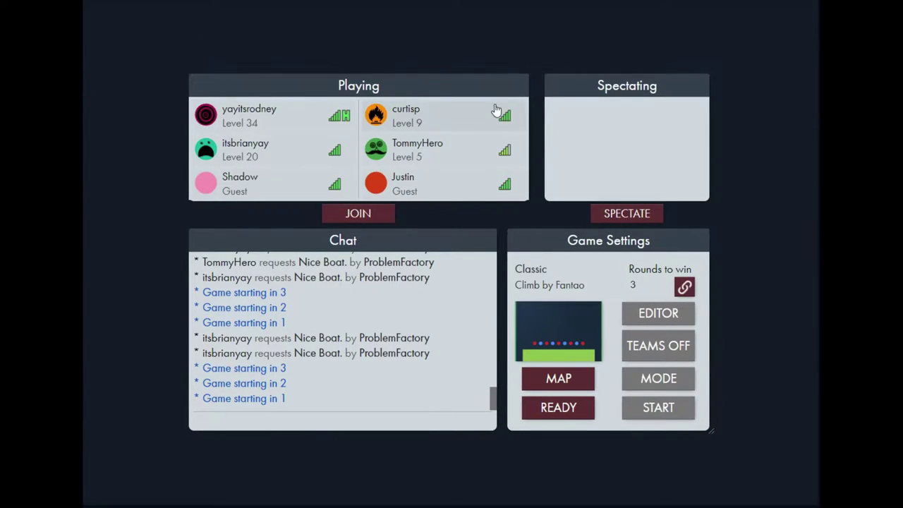
Assign new Key 2 bindings for Heavy and Special and save the controls.
{"action": "left_click", "coordinate": [754, 12]}
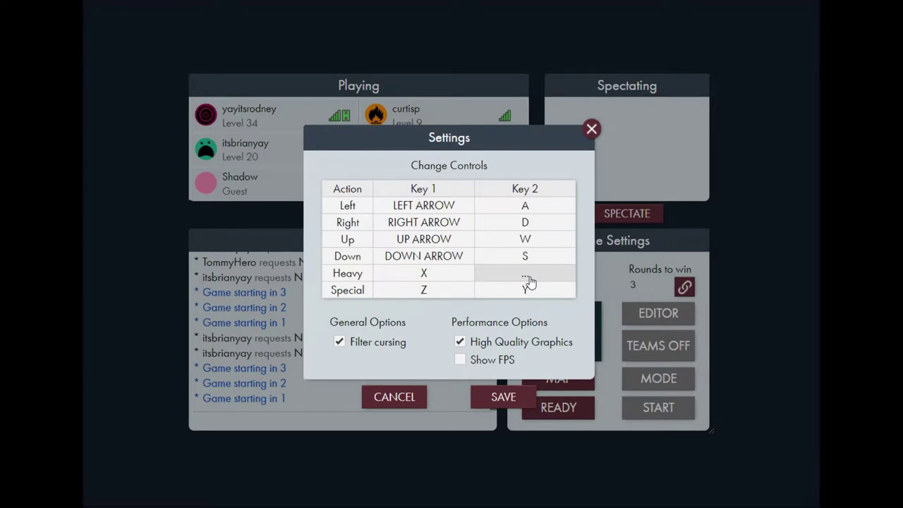
{"action": "left_click", "coordinate": [502, 395]}
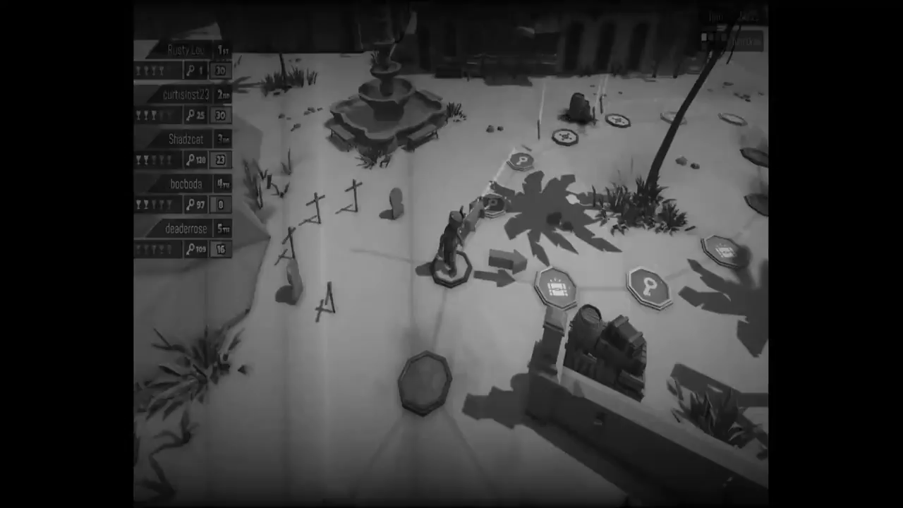
{"action": "key", "text": "Return"}
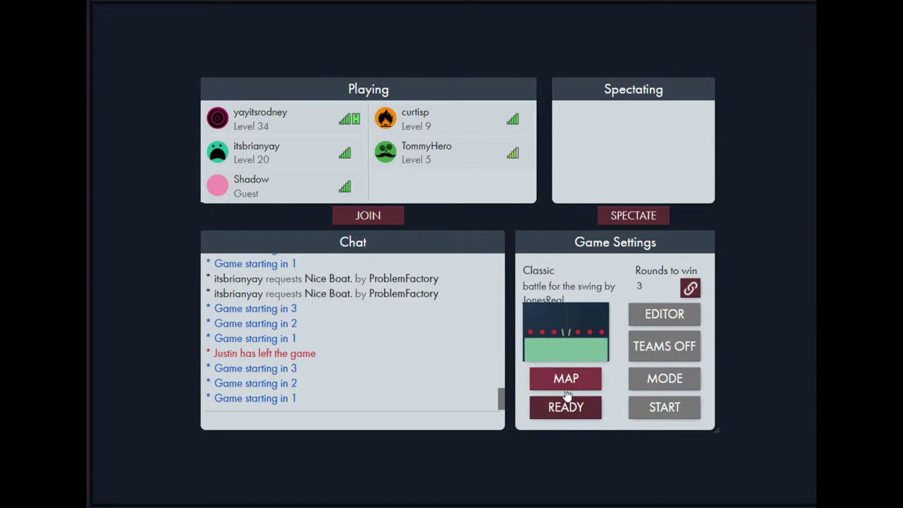
Bring up the Level Select map browser from the lobby's MAP button.
{"action": "left_click", "coordinate": [567, 388]}
{"action": "scroll", "coordinate": [517, 330], "scroll_direction": "down", "scroll_amount": 5}
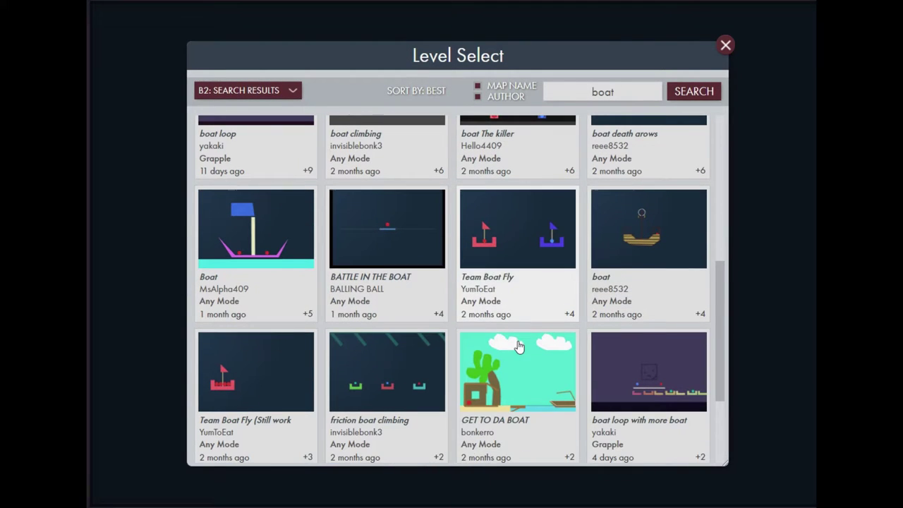